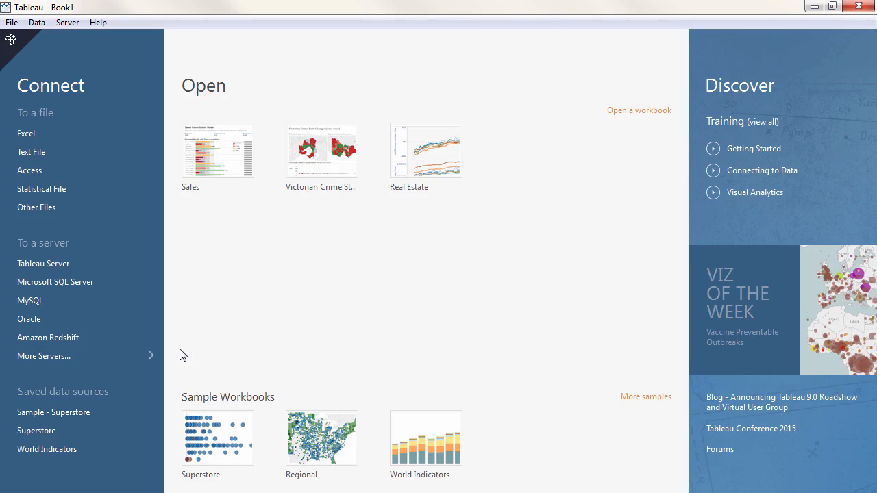
Connect to the Microsoft SQL Server named scdemo-dbs using Windows Authentication.
click(137, 355)
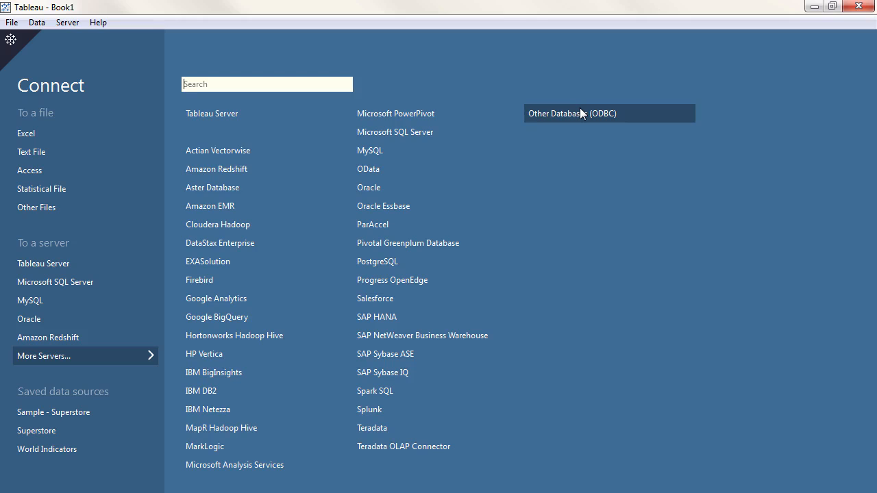
click(119, 354)
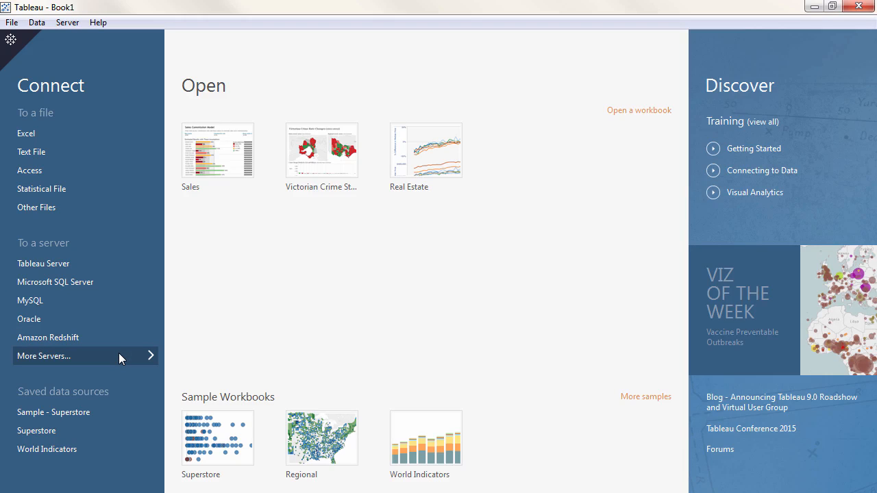
click(114, 282)
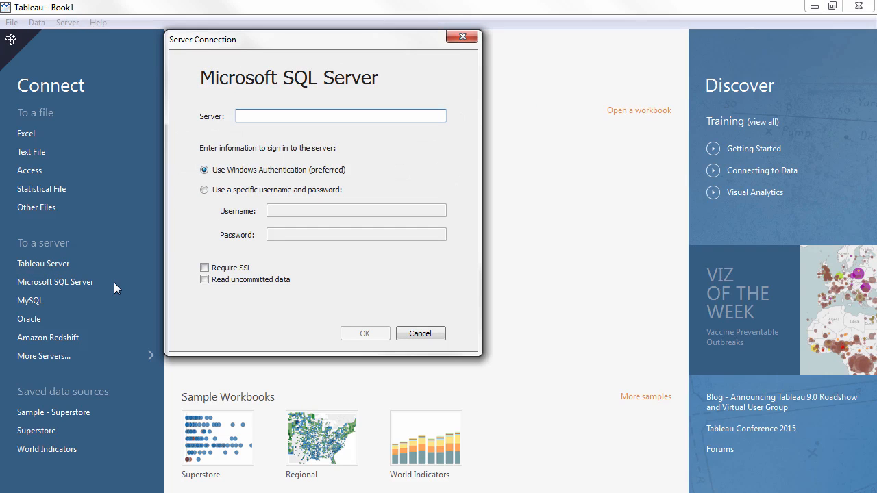
text(scdemo-dbs)
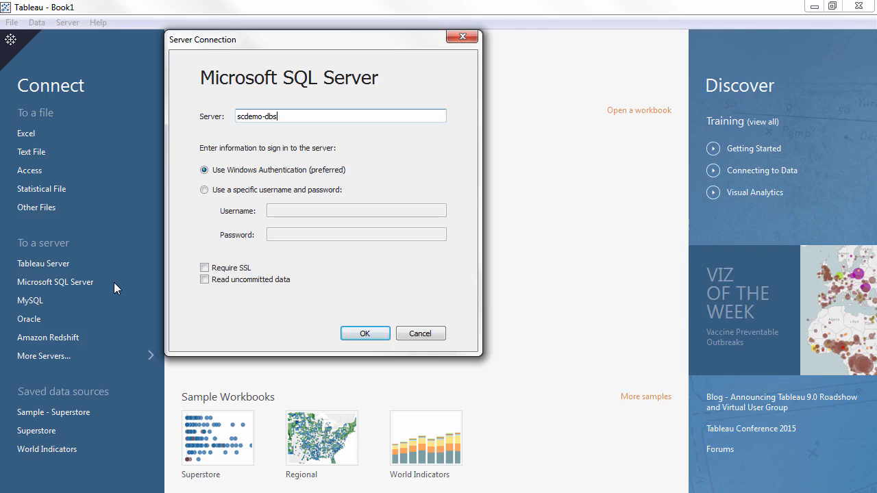
click(365, 333)
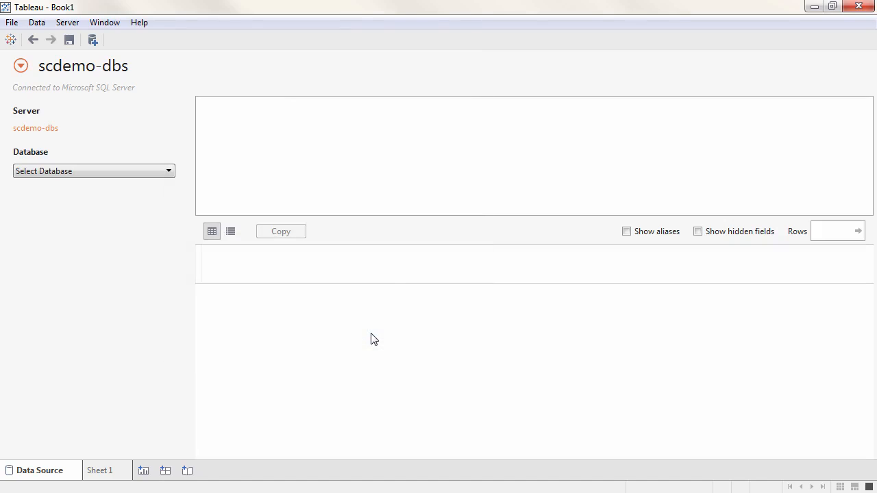
Select the Super Store database and add its Orders table to the data source with an automatically updating preview.
click(163, 173)
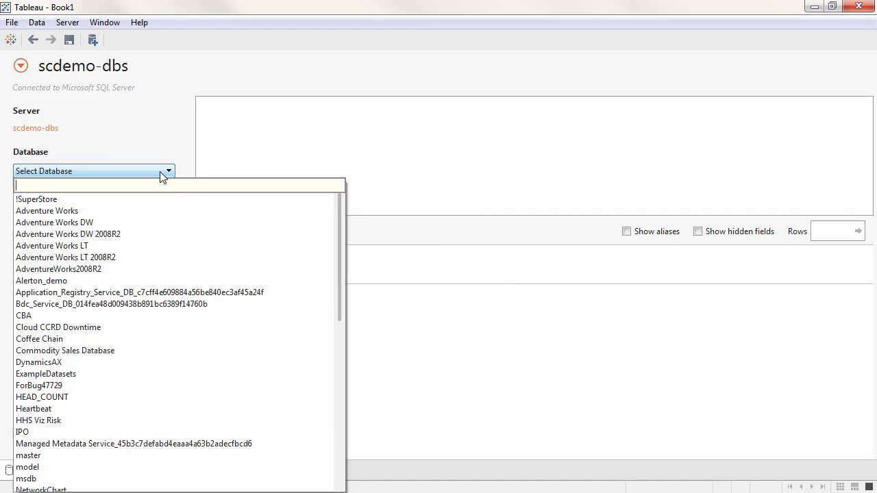
drag(339, 246, 346, 394)
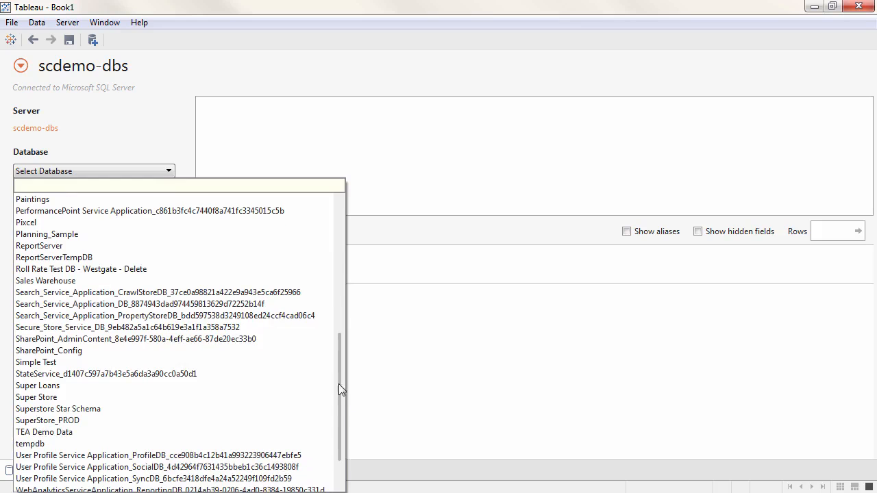
click(290, 400)
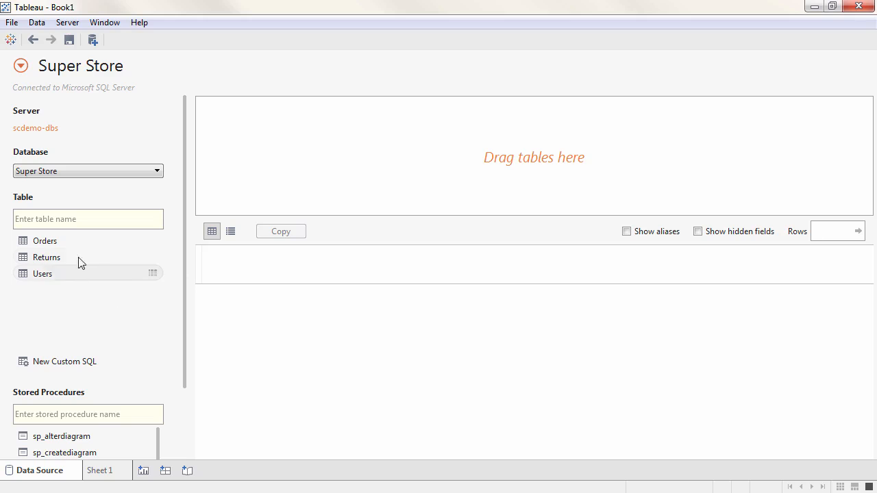
drag(71, 242, 283, 182)
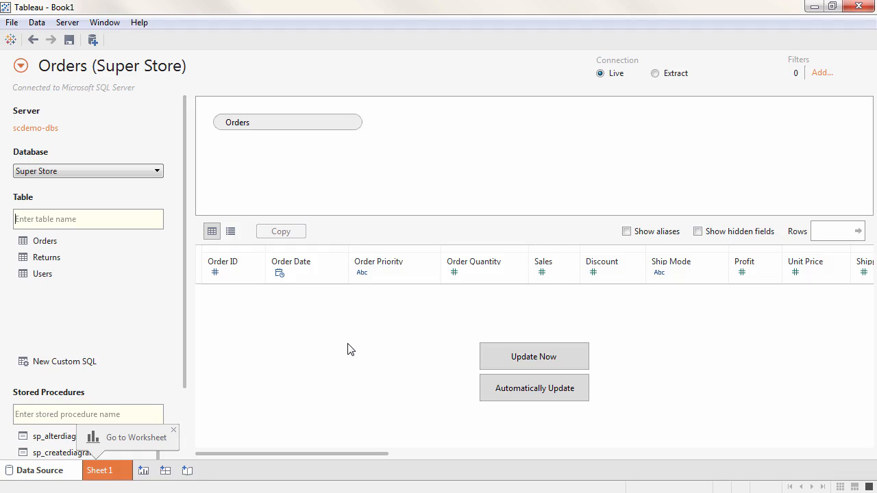
click(527, 387)
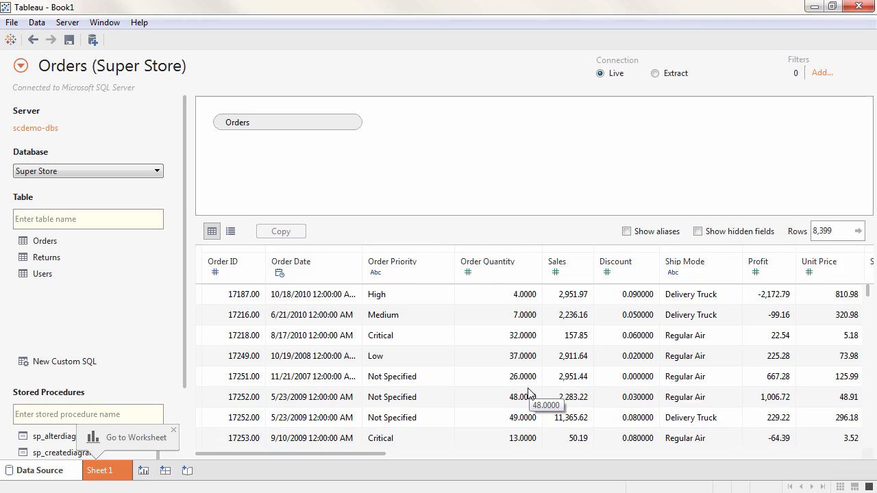
Try joining the Returns table to Orders, and remove Returns from the data source again.
drag(47, 256, 406, 182)
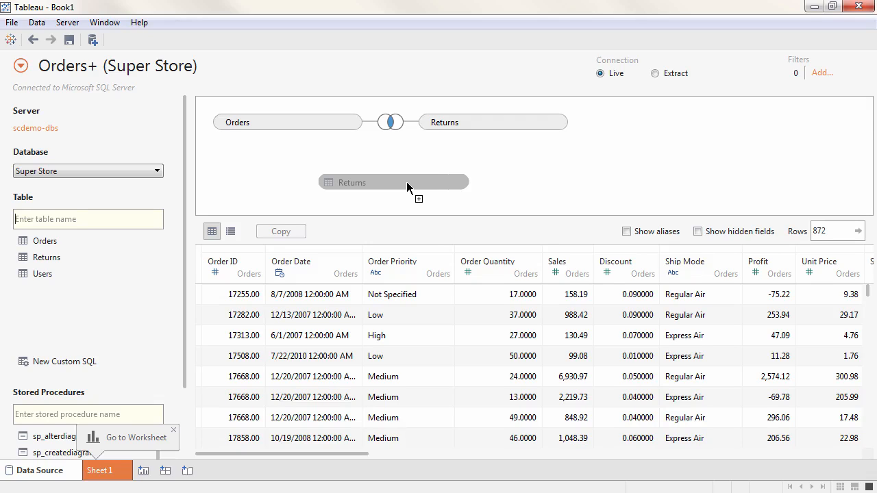
drag(406, 182, 406, 181)
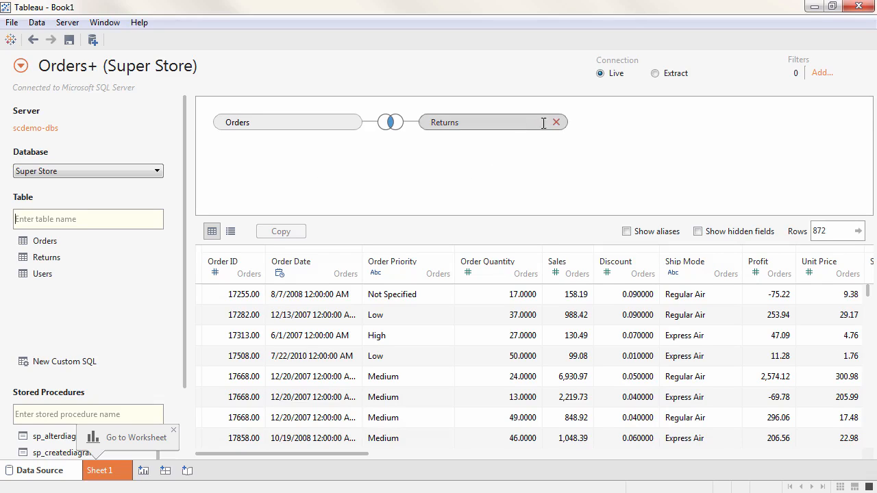
click(557, 122)
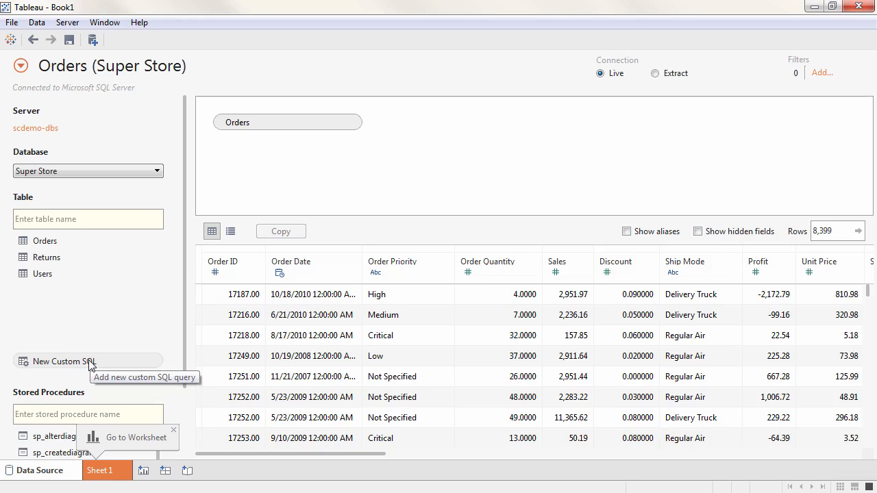
Look at the editor for a new custom SQL query and close it without entering a query.
drag(89, 363, 358, 165)
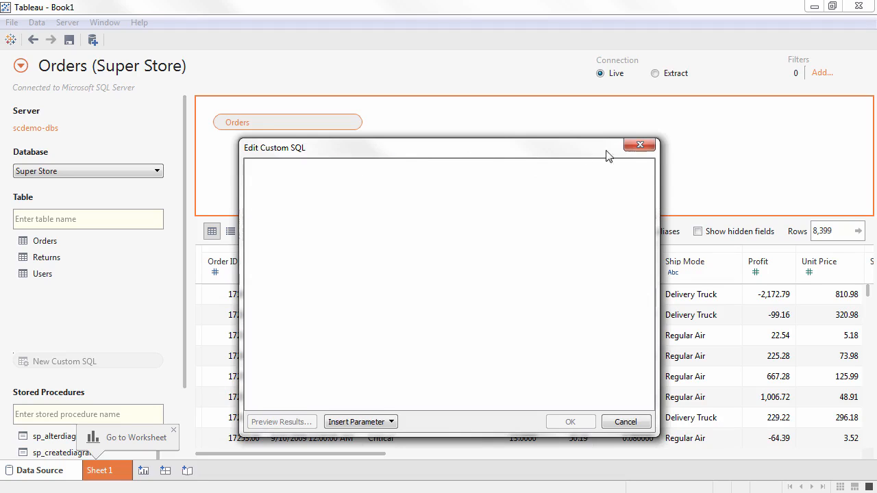
click(638, 145)
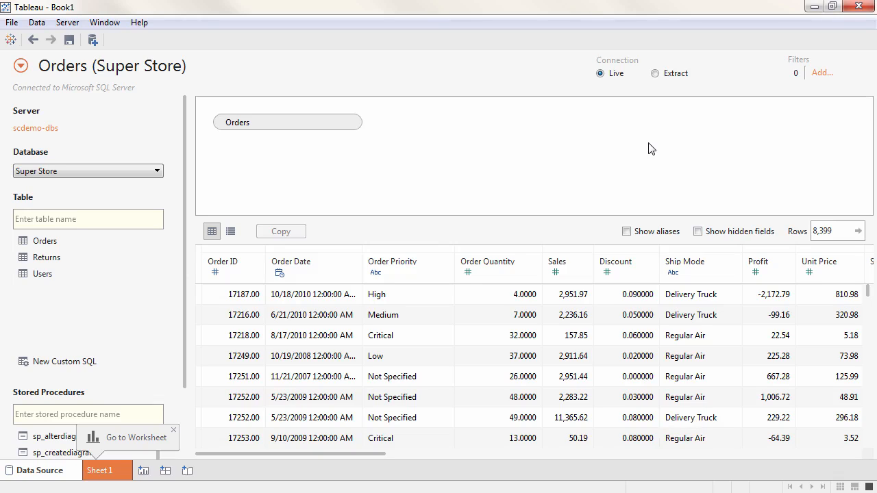
Add a data source filter on Order Priority that keeps only Critical and High.
click(818, 77)
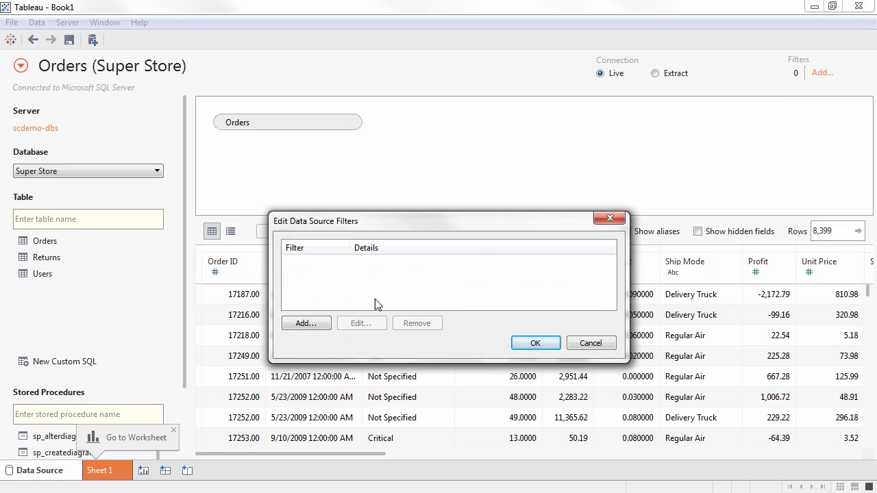
click(331, 324)
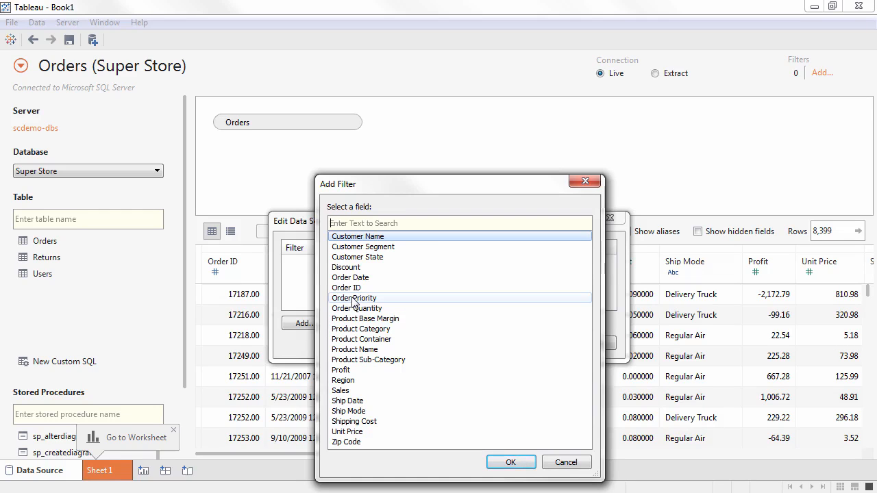
click(354, 301)
click(508, 463)
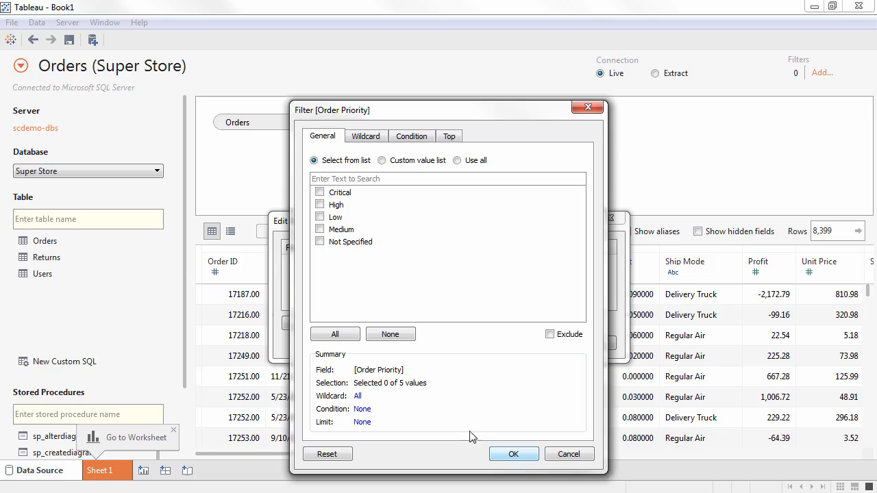
click(319, 193)
click(319, 205)
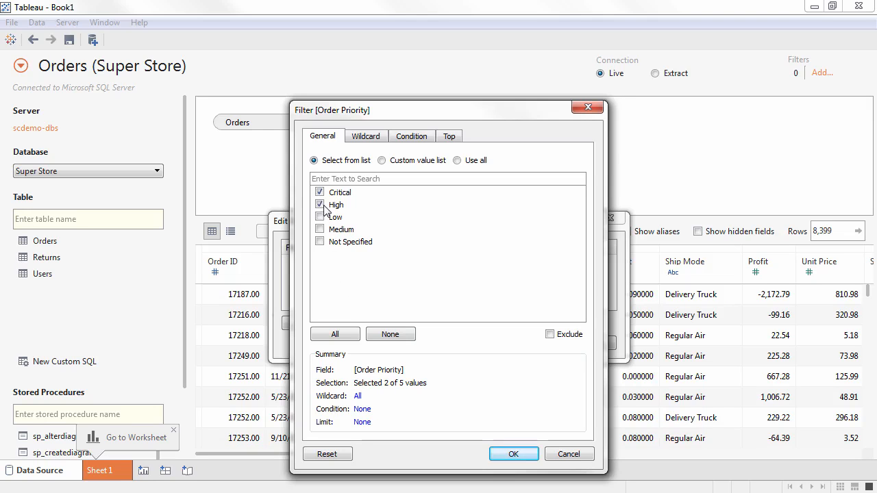
click(505, 455)
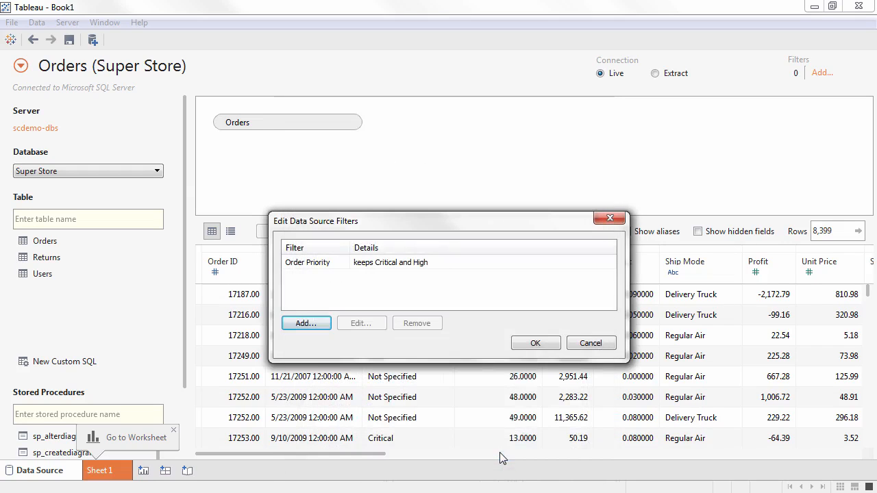
click(535, 343)
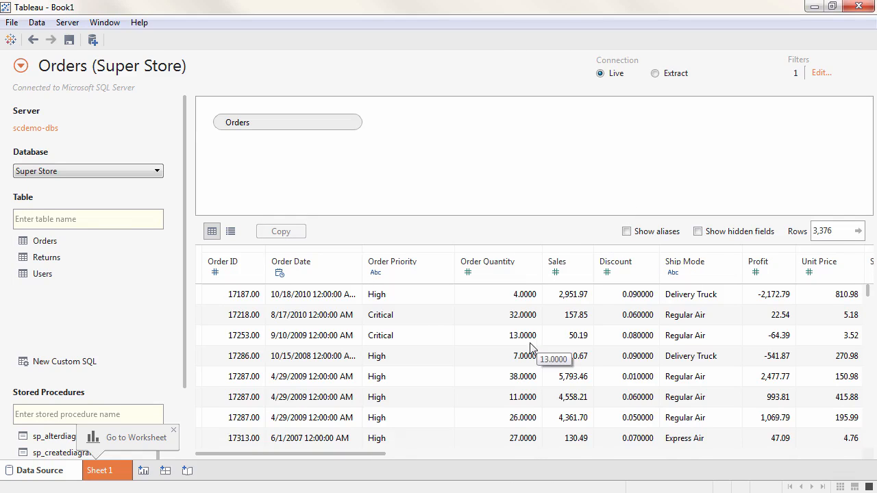
Build a bar chart on Sheet 1 with Order Priority as rows and Sales as columns.
click(100, 471)
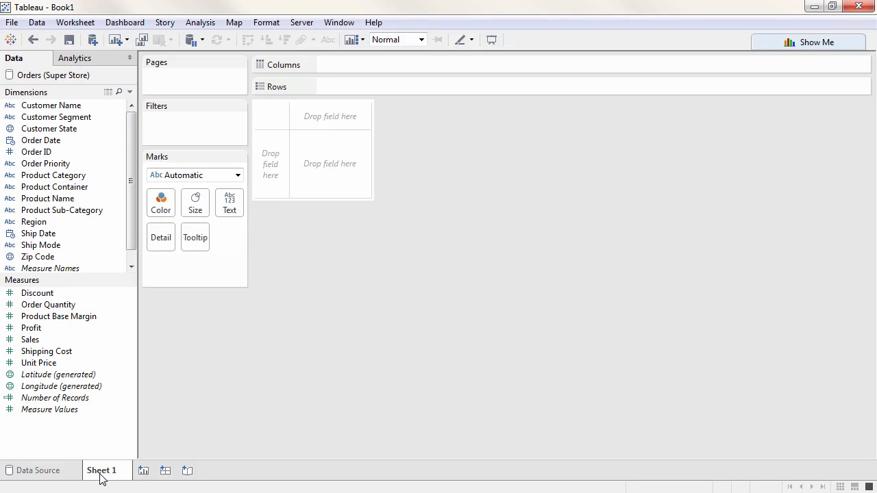
drag(95, 278, 95, 288)
drag(82, 165, 267, 154)
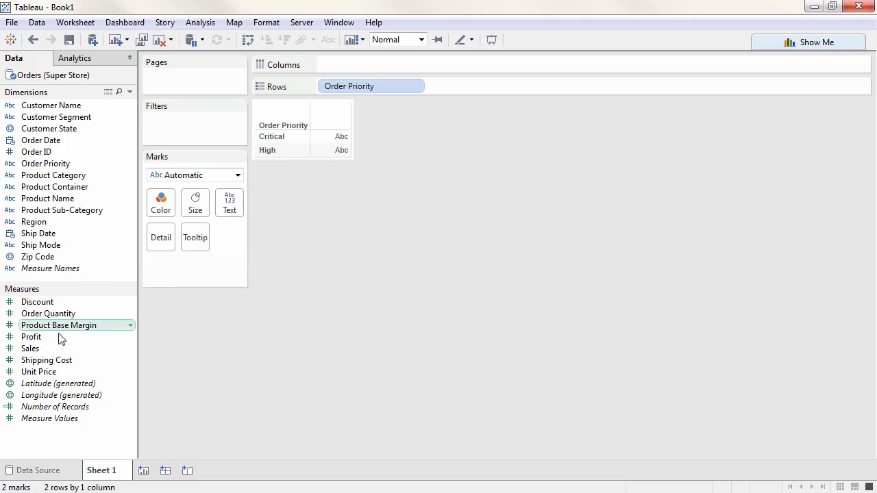
drag(57, 348, 339, 63)
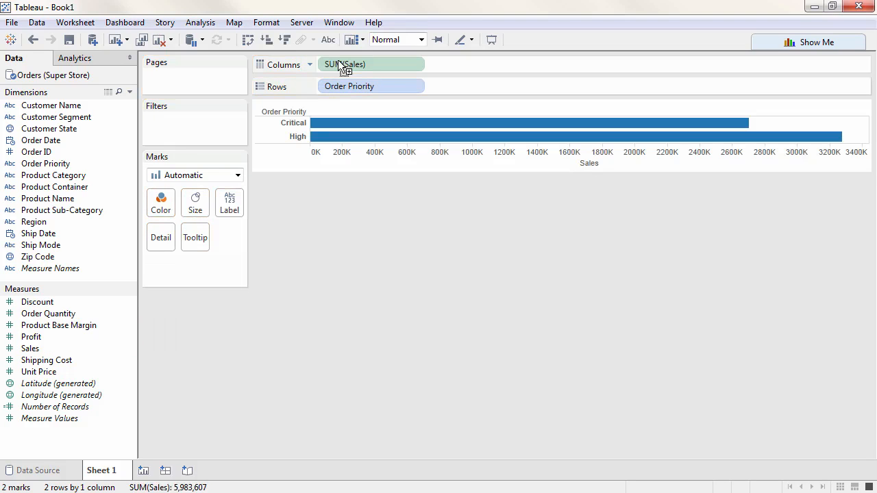
Remove the Order Priority filter from the Orders (Super Store) data source.
right_click(81, 81)
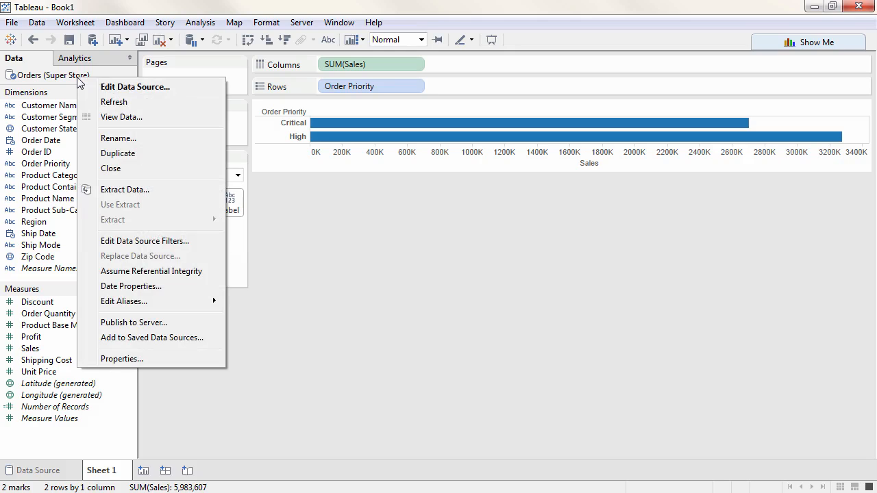
click(124, 241)
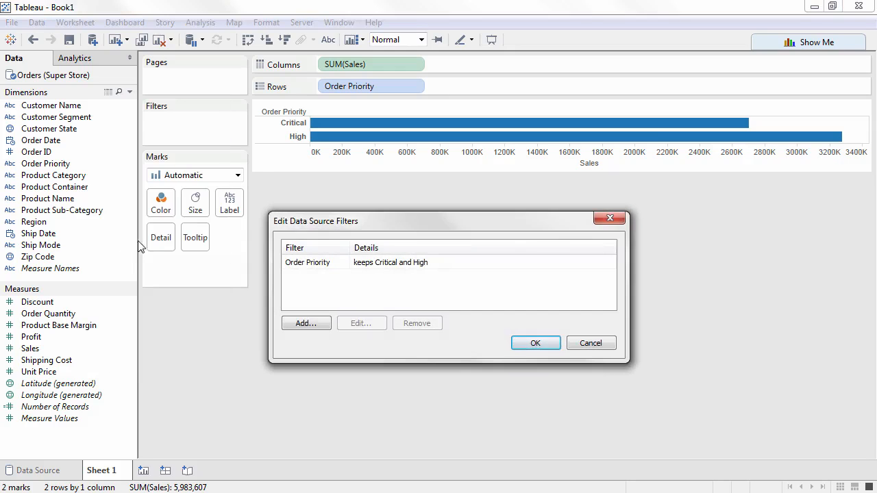
click(307, 264)
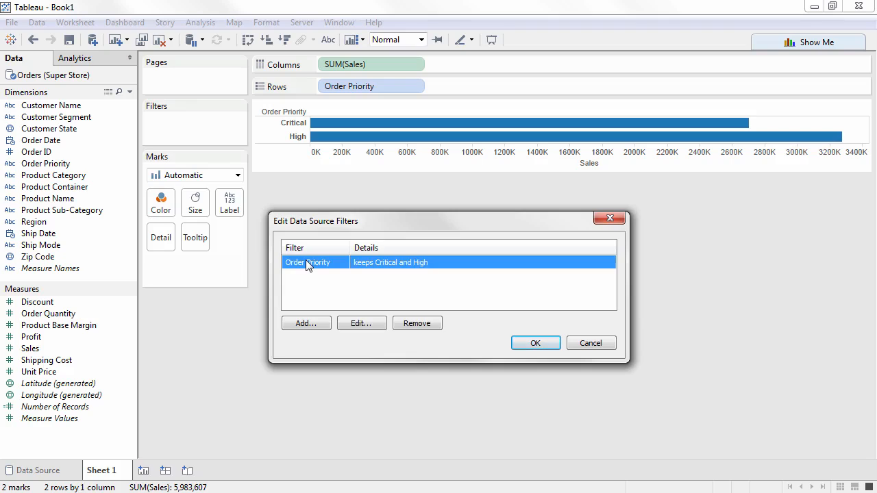
click(410, 326)
click(521, 341)
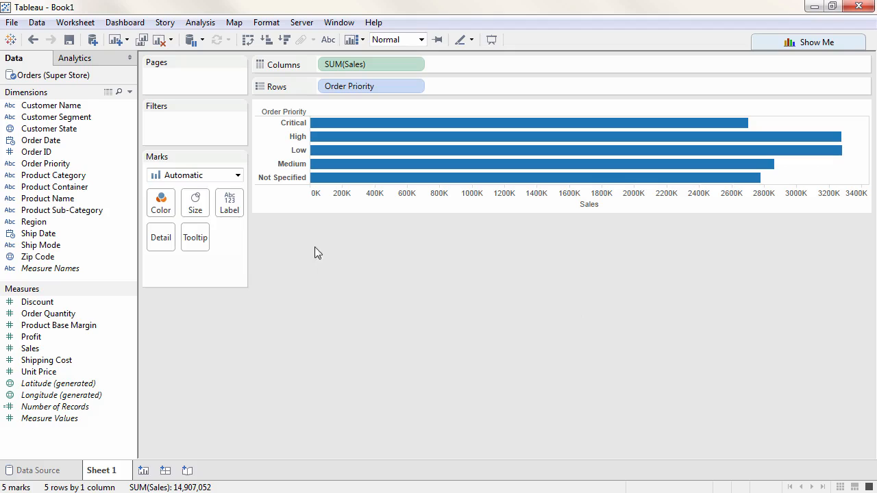
Start a worksheet filter on the Order Priority field.
drag(103, 163, 184, 130)
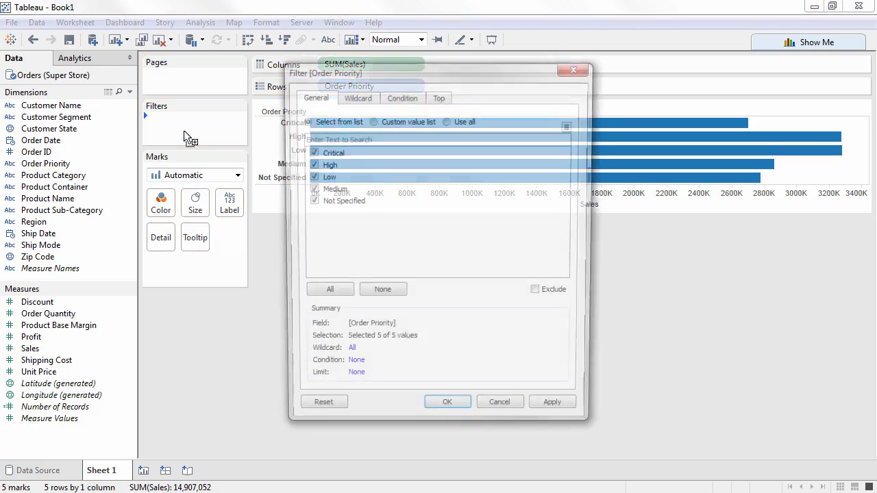